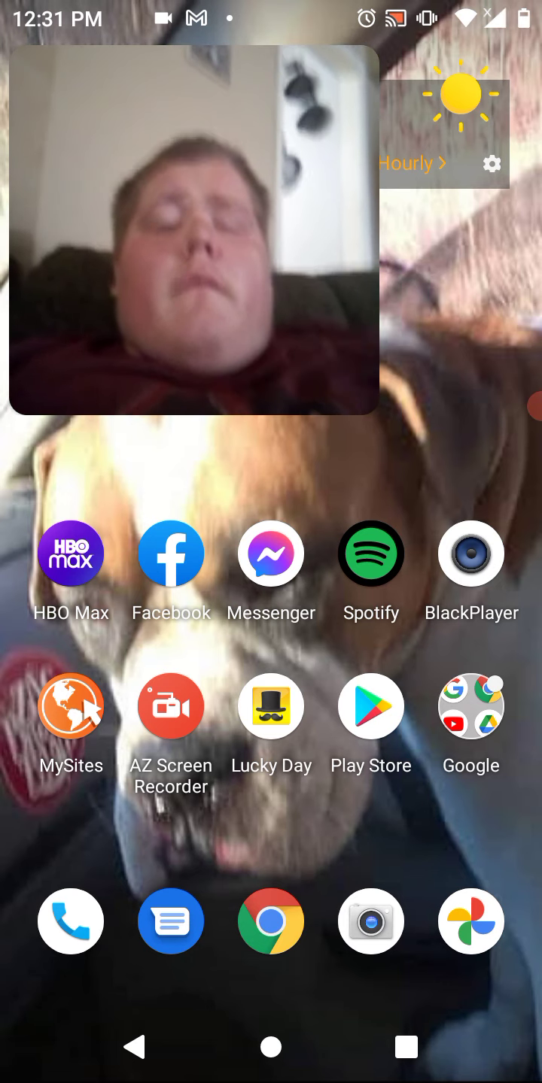
Back out of a blank app to the home screen and start Google Photos from the dock.
drag(271, 846, 271, 761)
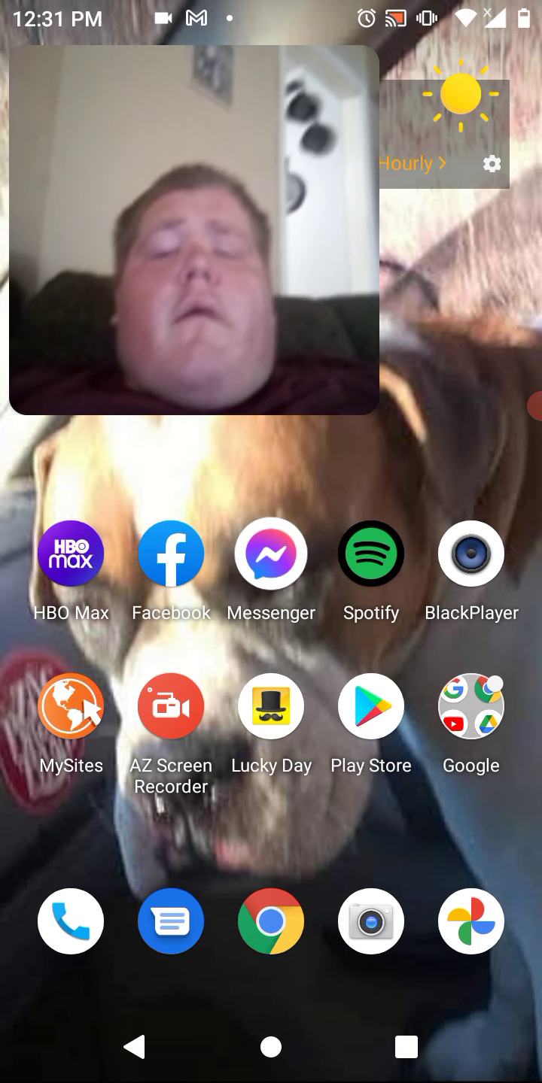
click(271, 593)
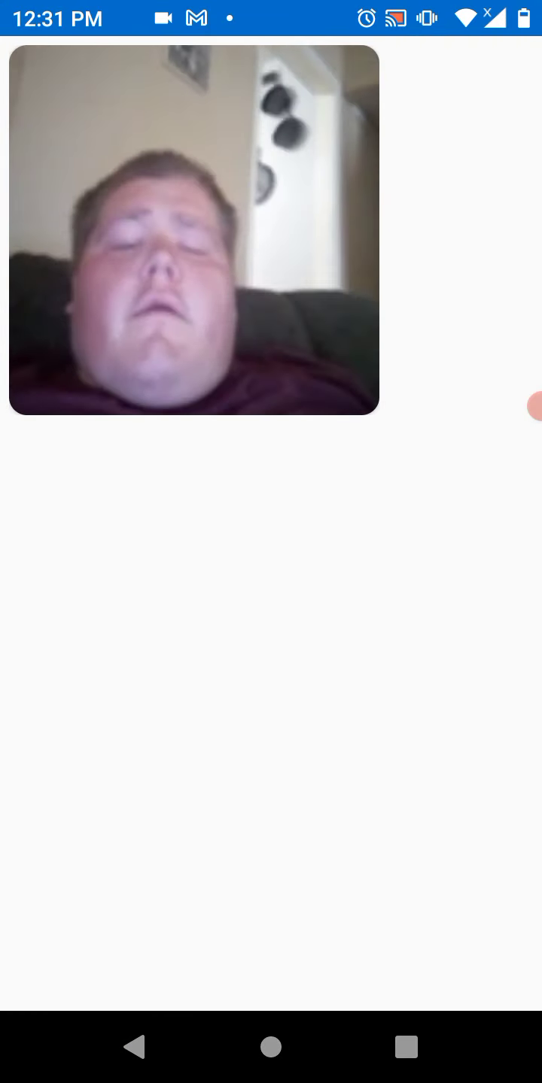
click(271, 1047)
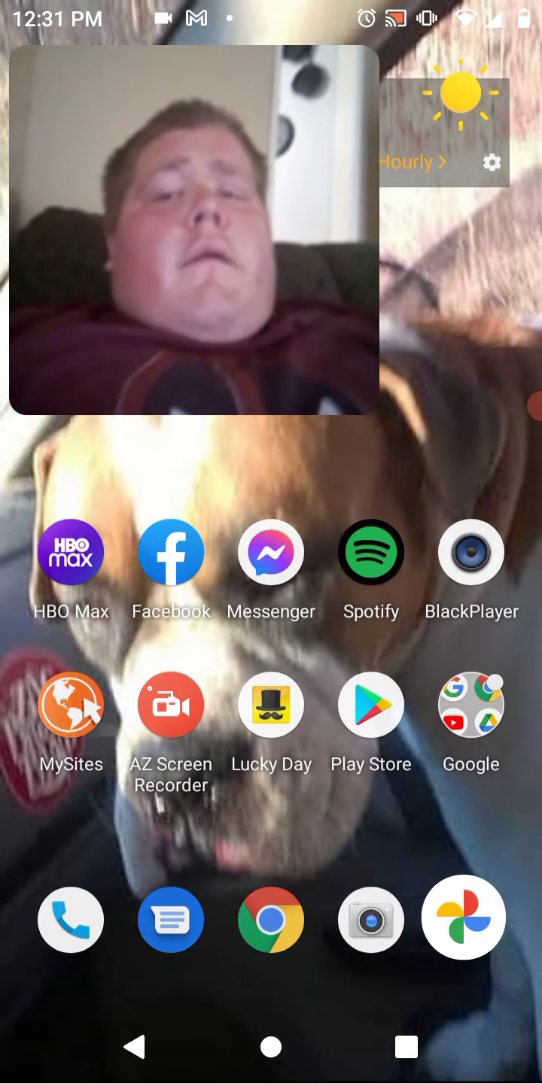
click(471, 921)
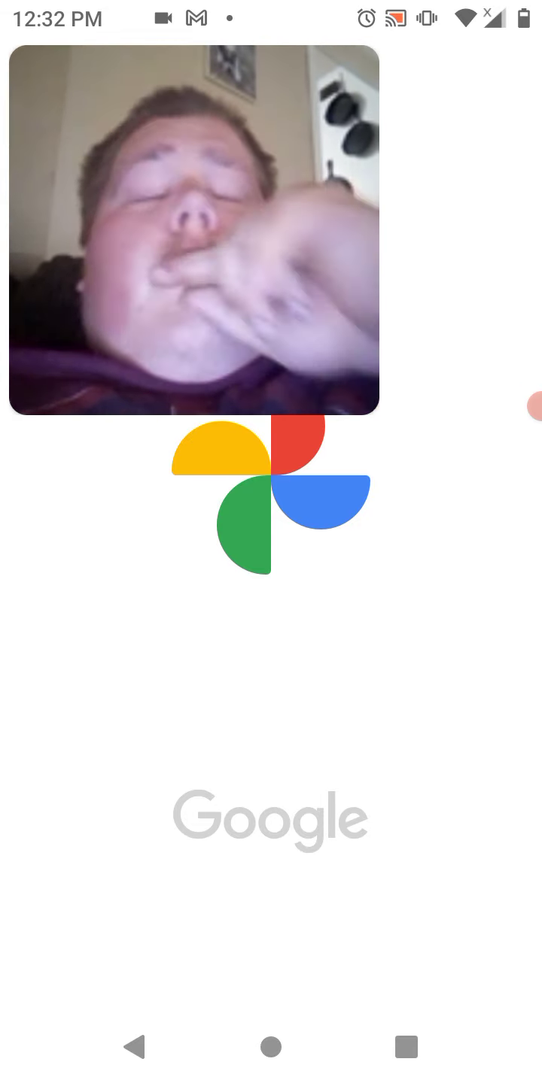
Switch on the Screen Cast tile in the quick settings panel.
drag(271, 9, 271, 593)
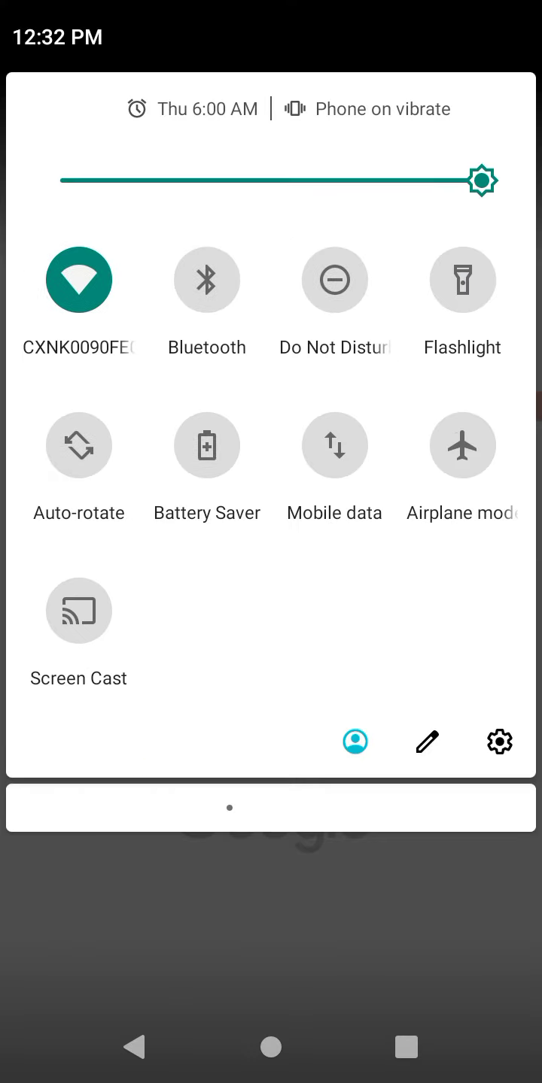
click(79, 611)
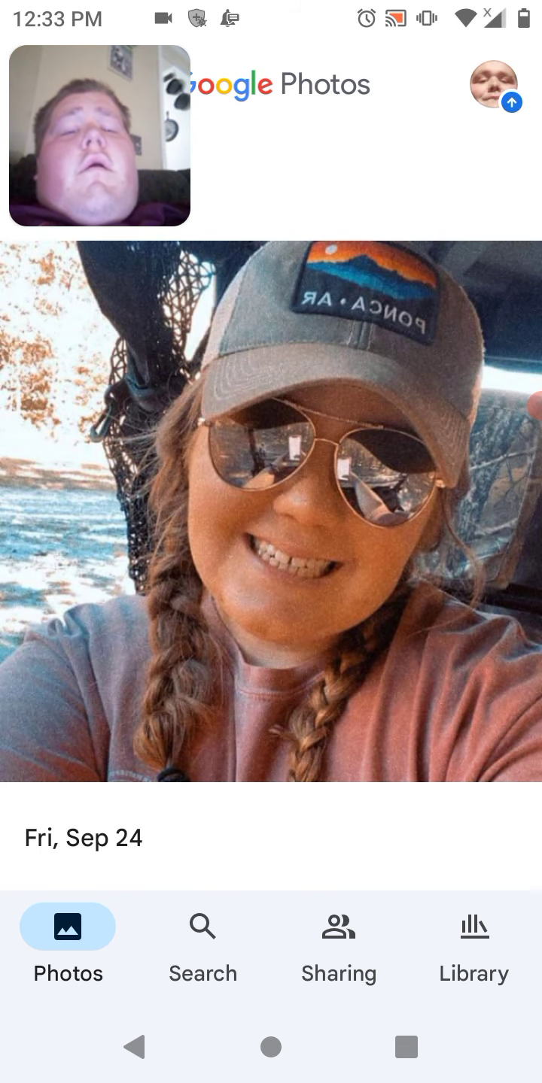
Show and then hide the screen recorder bubble's options menu.
click(512, 407)
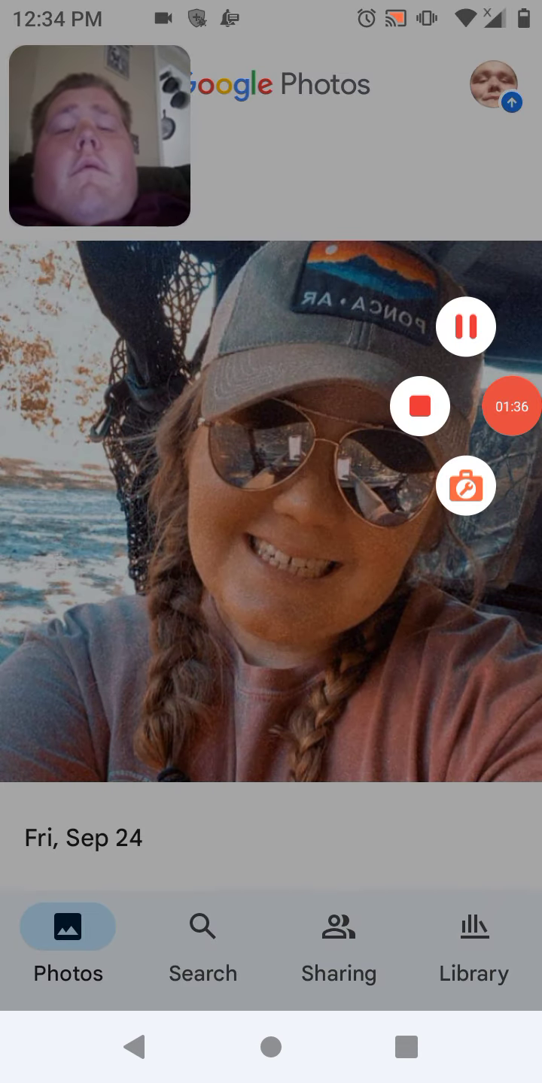
click(511, 406)
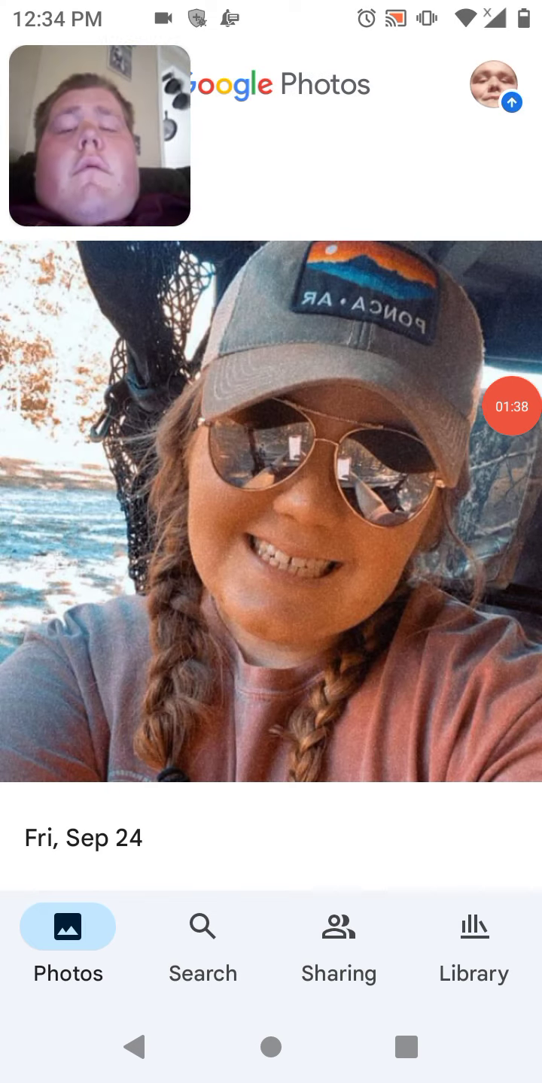
scroll(271, 542, down, 5)
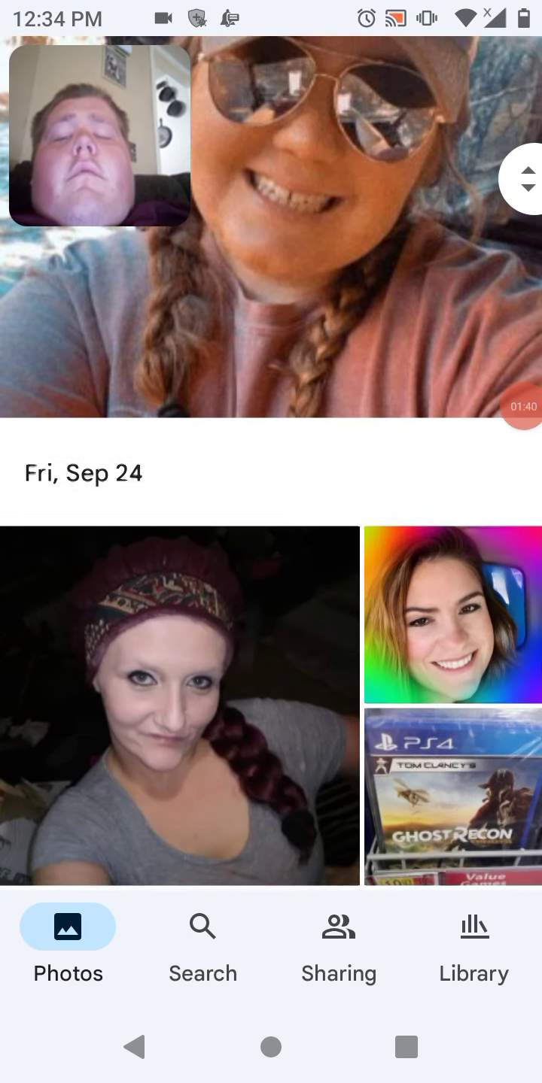
scroll(270, 541, down, 5)
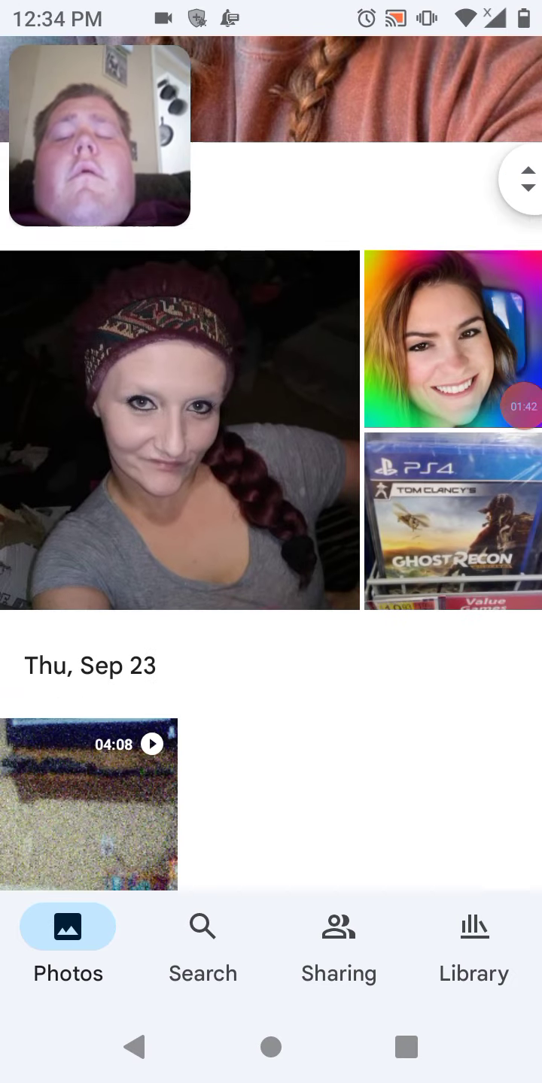
scroll(271, 542, down, 4)
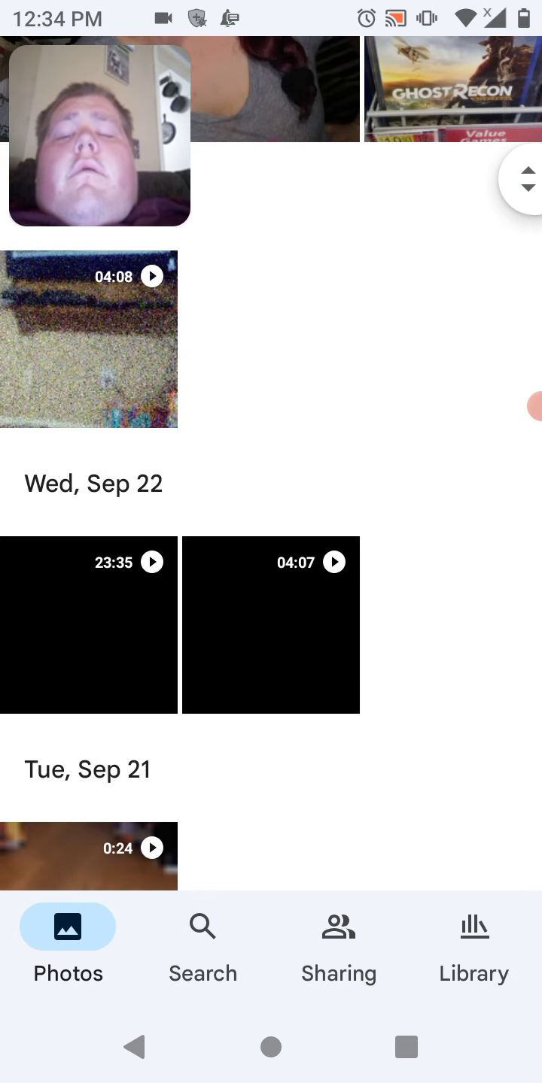
Switch to the Library tab, then open and leave the Instagram device folder.
click(474, 948)
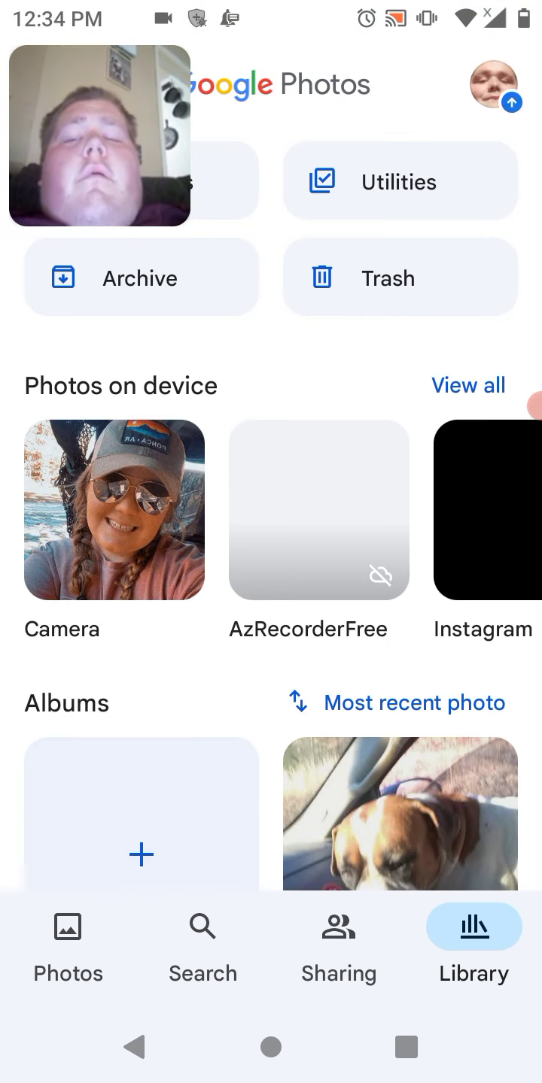
scroll(271, 507, right, 2)
scroll(270, 508, right, 1)
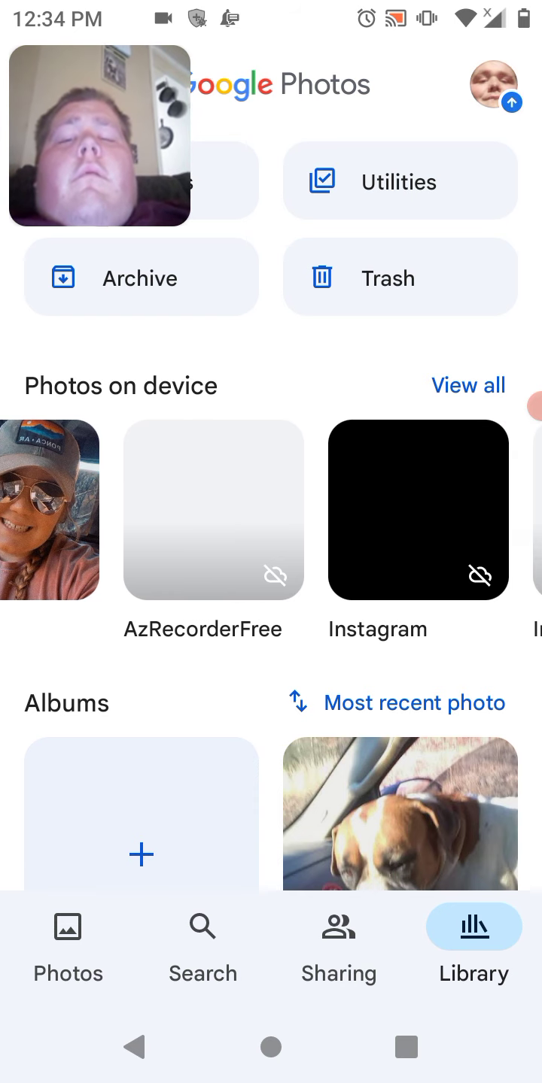
click(418, 511)
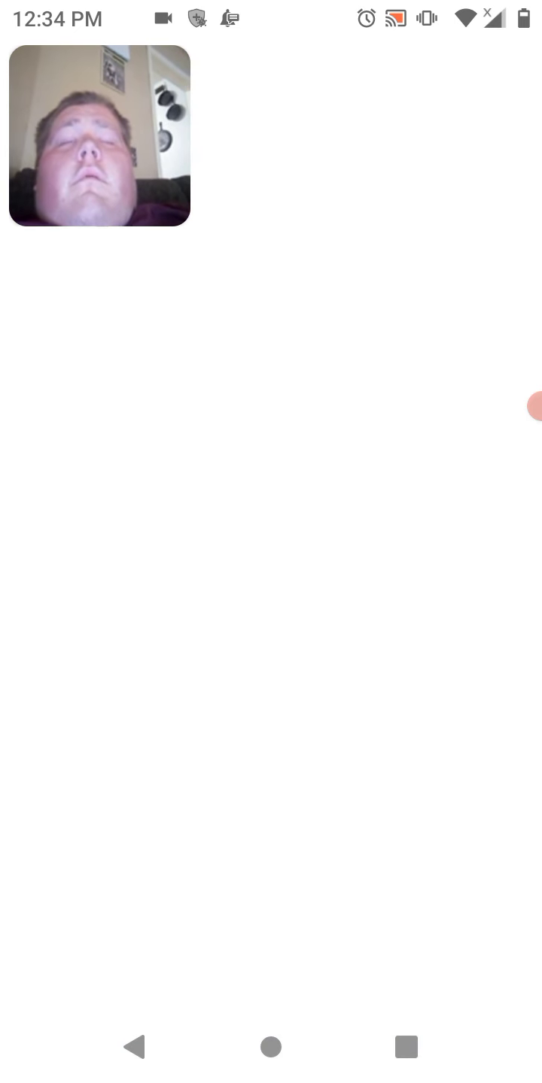
click(134, 1047)
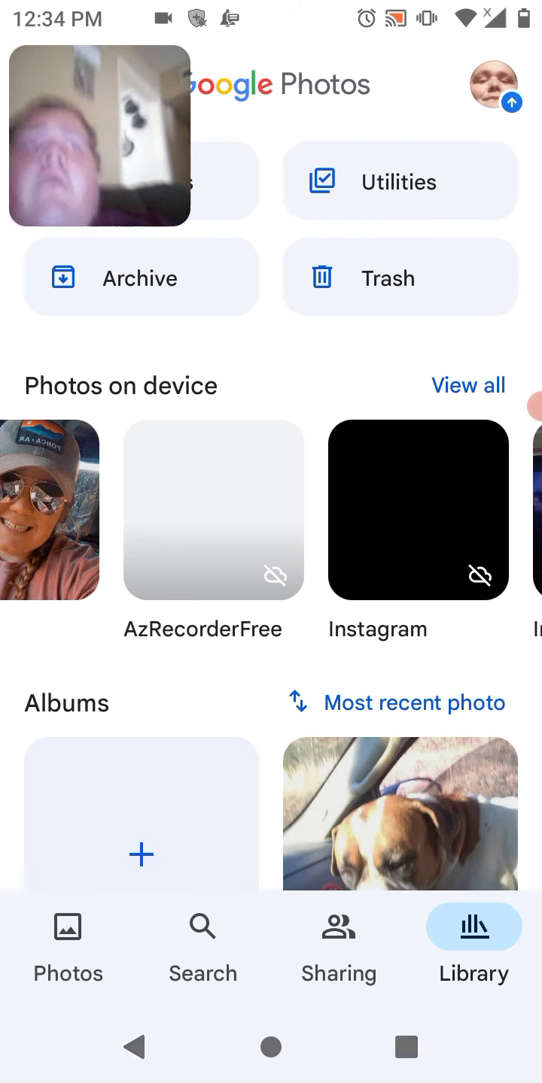
scroll(271, 508, right, 5)
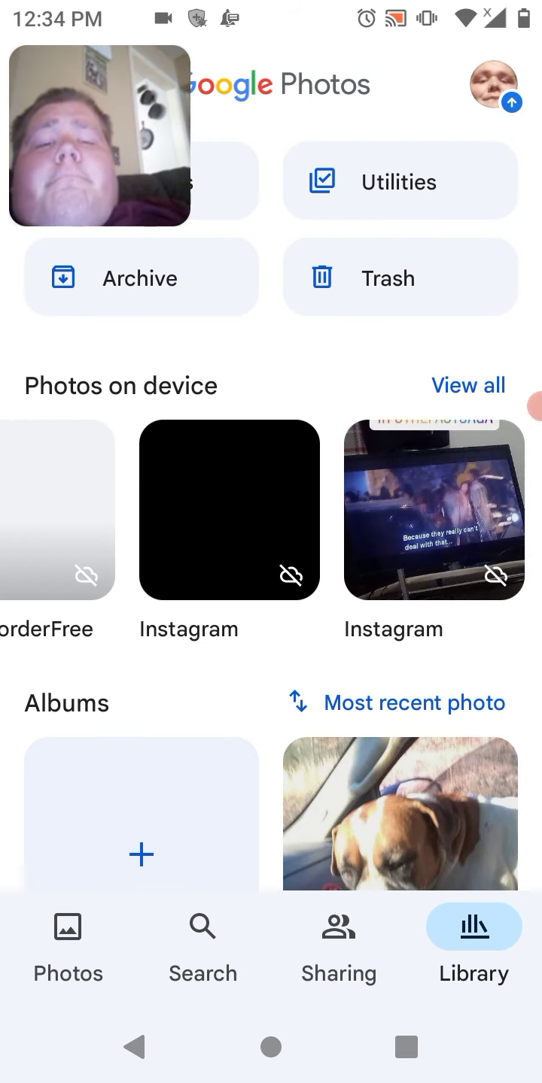
Open the Download device folder from the Library tab.
click(239, 510)
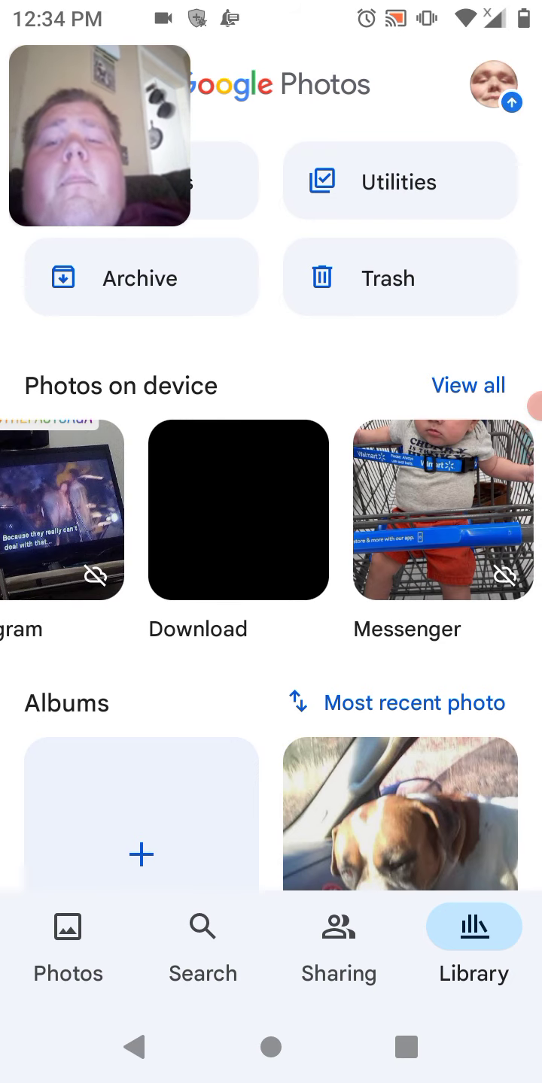